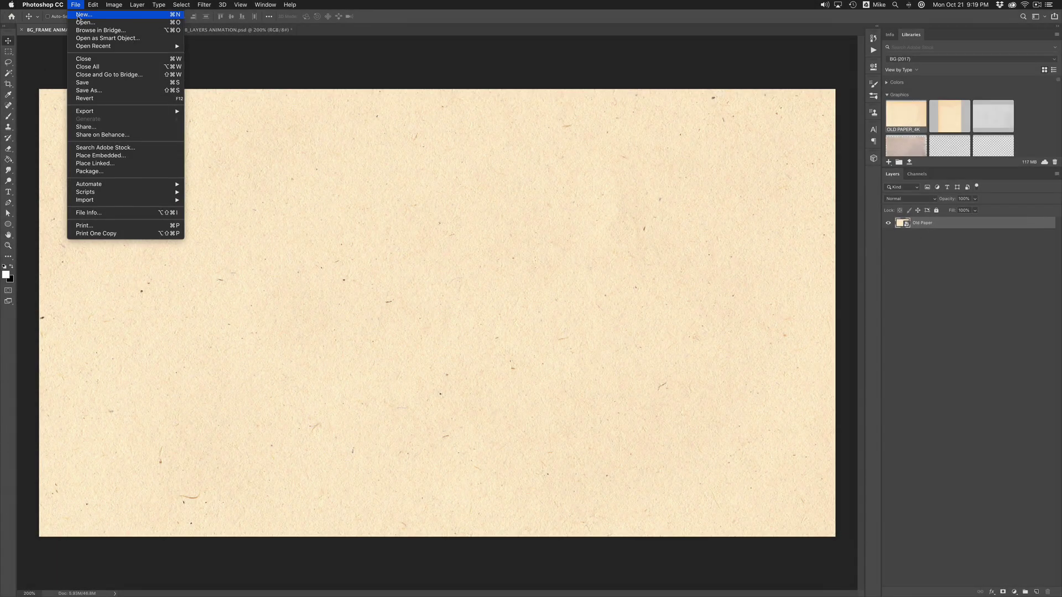
Create a new 1920 × 1080 document with transparent background contents
left_click(78, 17)
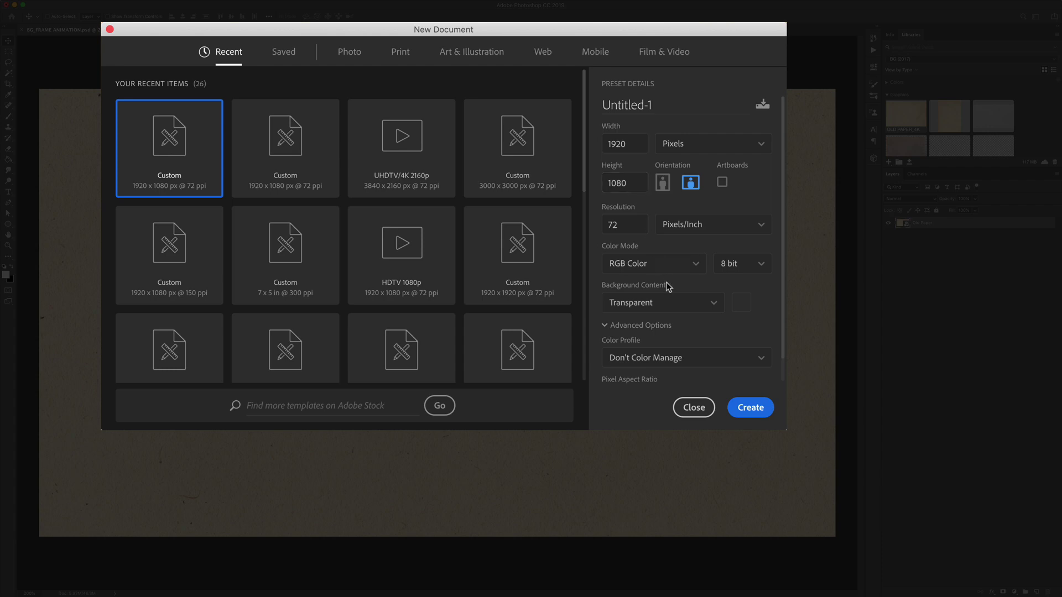
left_click(715, 304)
left_click(708, 304)
left_click(750, 408)
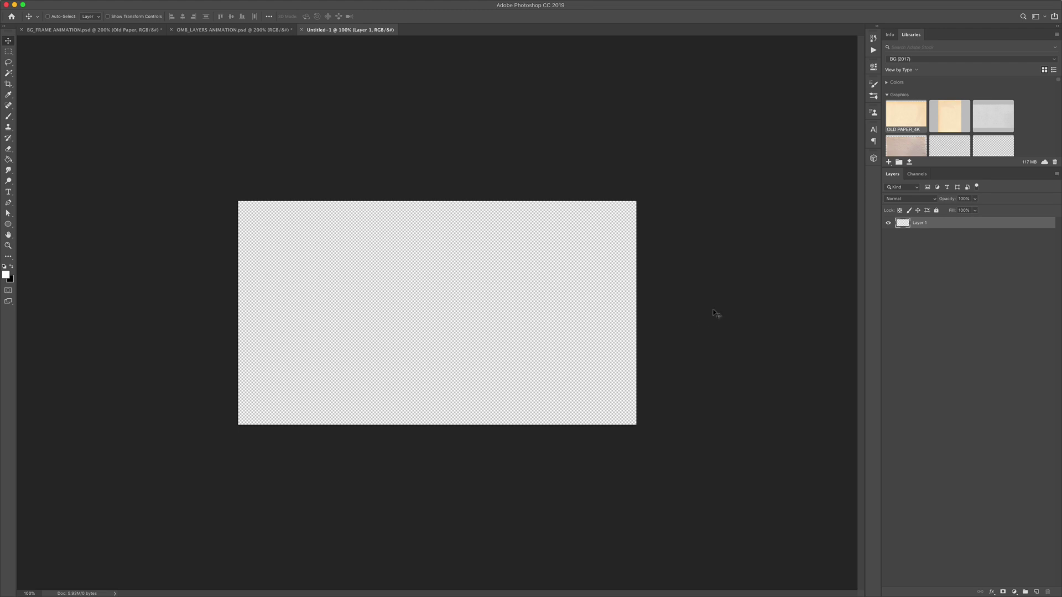
Place the OLD PAPER_4K texture from Libraries onto the canvas as a layer
mouse_move(916, 115)
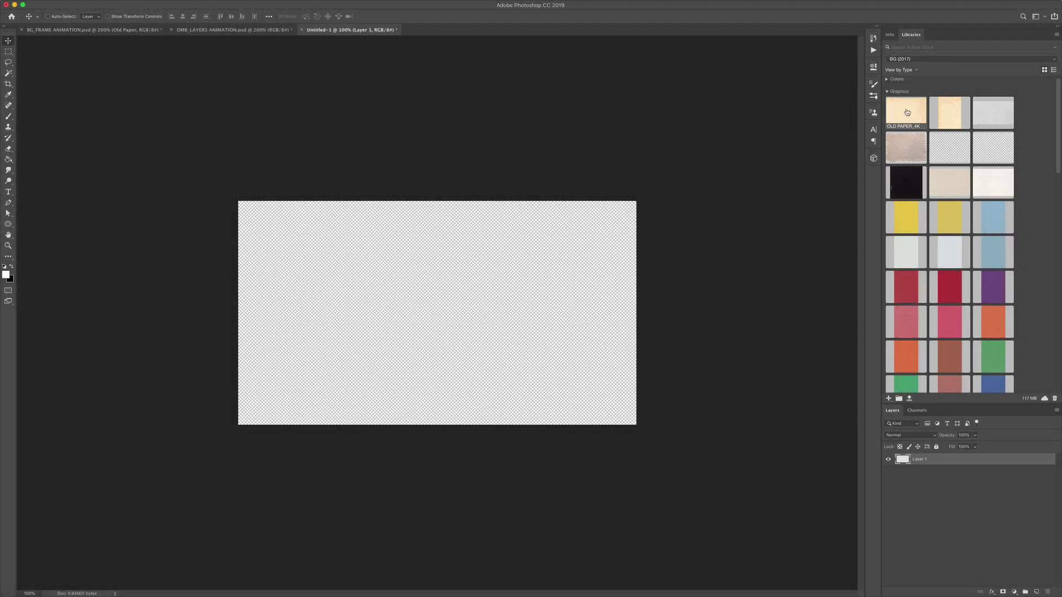
left_click_drag(907, 112, 458, 316)
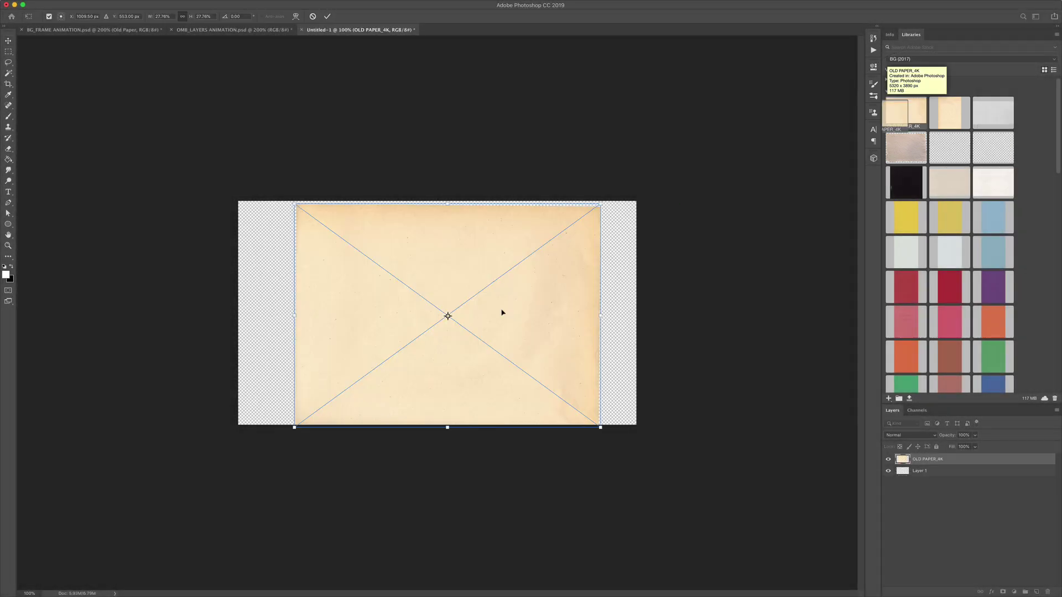
key("Return")
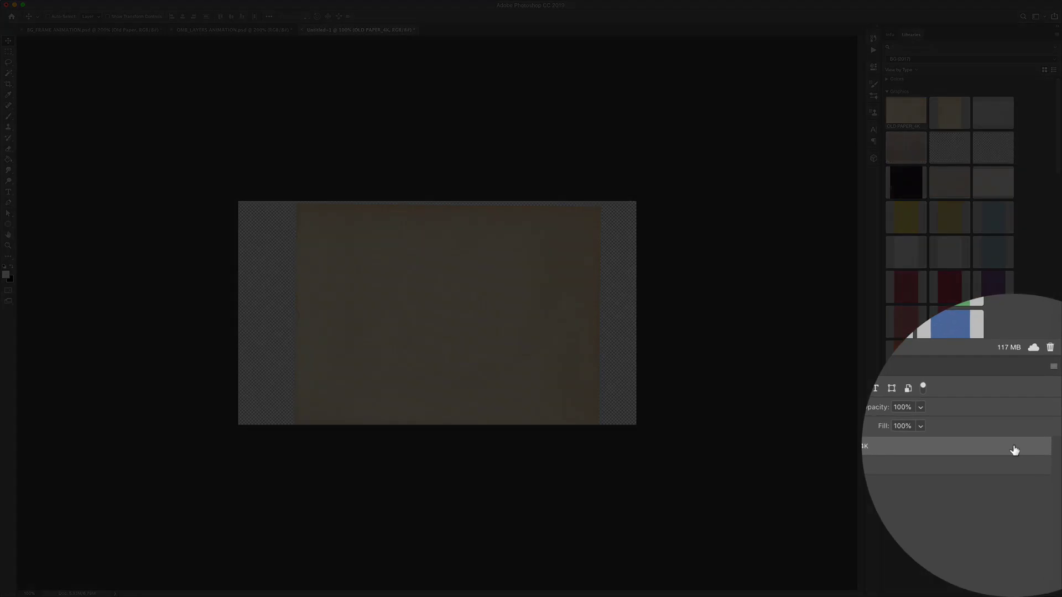
right_click(1015, 450)
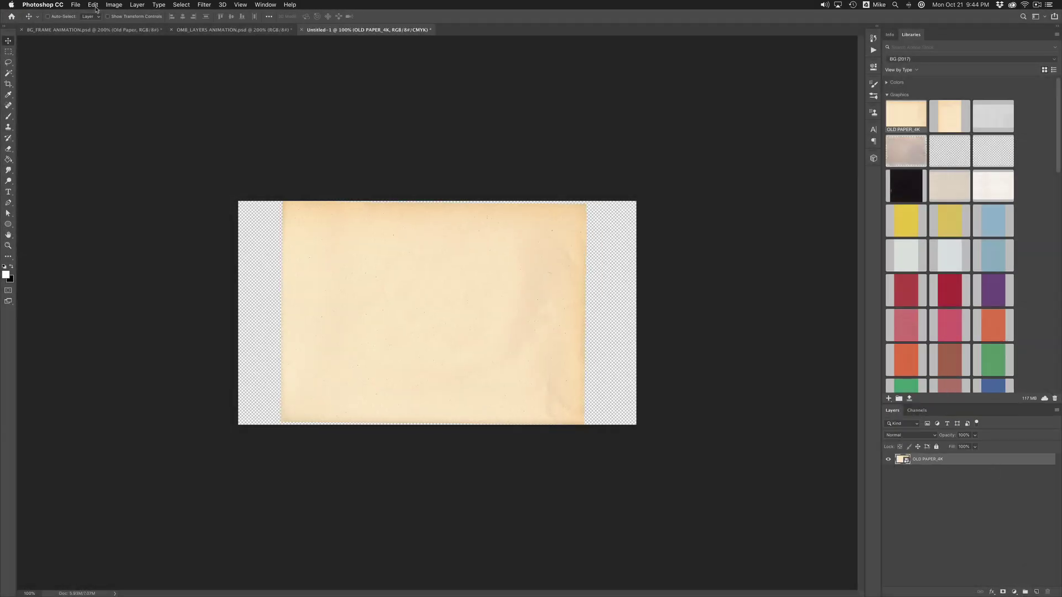
Free-transform the OLD PAPER_4K layer, scaling it from its centre to about 239%
left_click(93, 5)
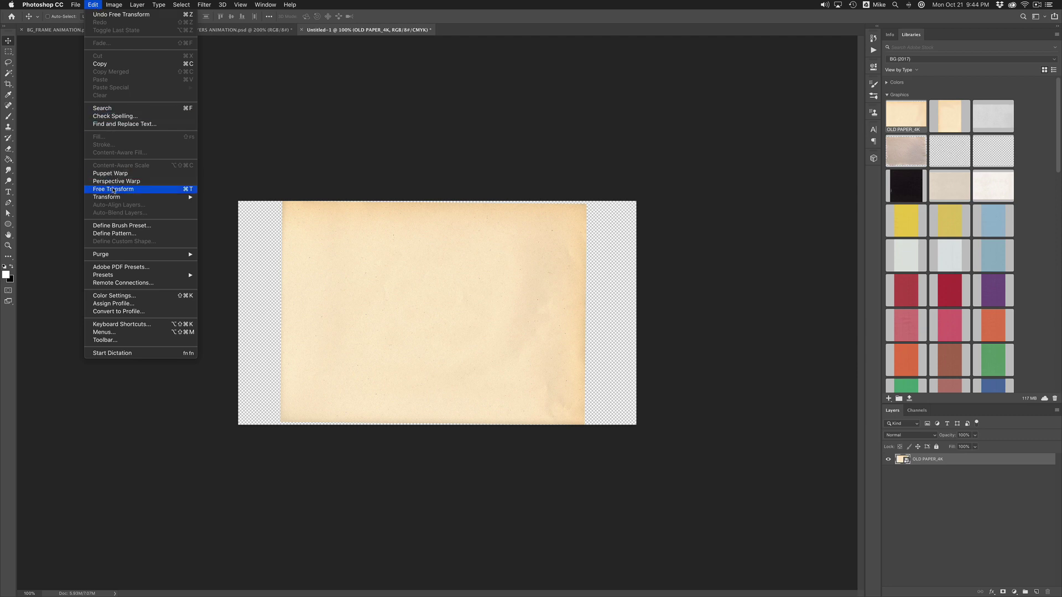
left_click(314, 167)
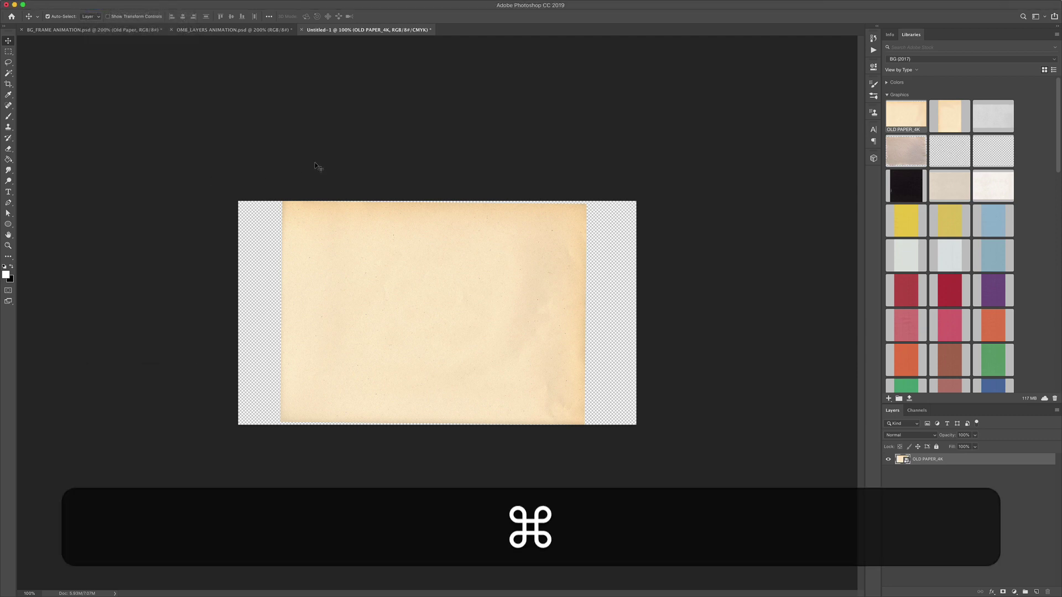
key("super+t")
key("alt")
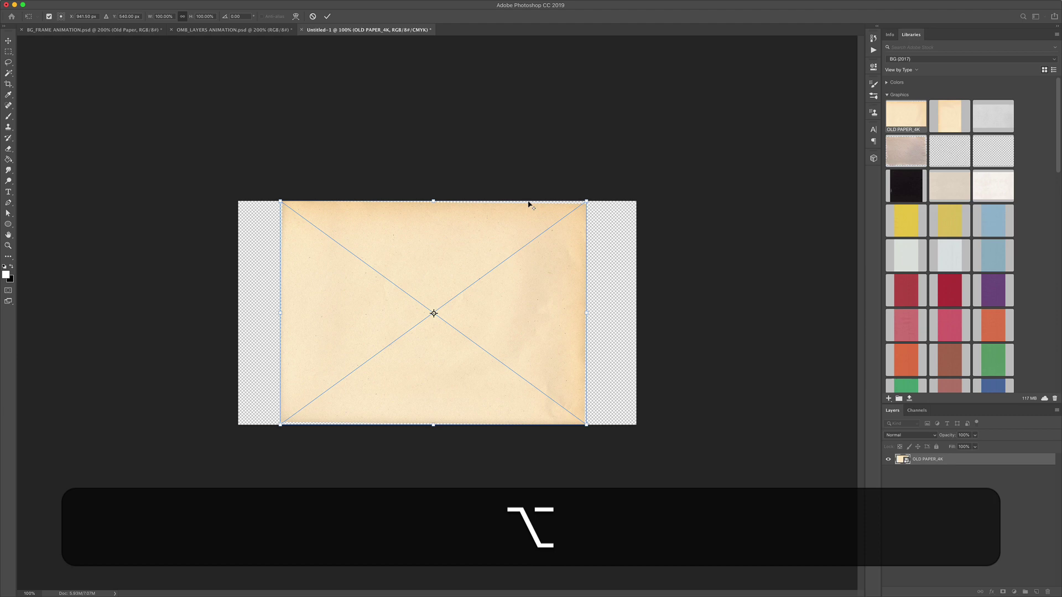
left_click_drag(588, 200, 809, 52)
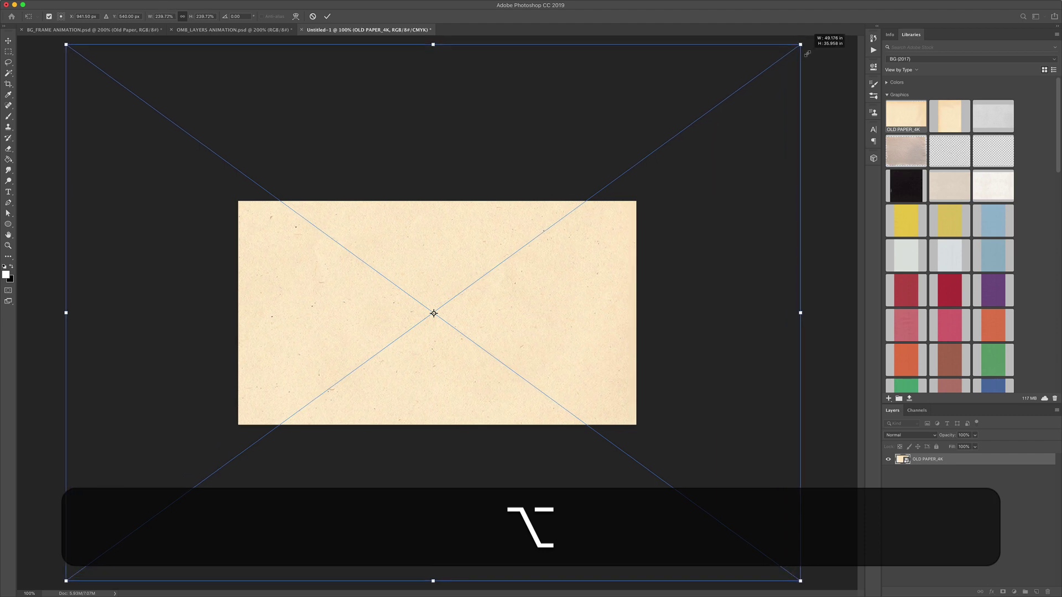
Centre the enlarged paper texture on the canvas and commit the transform
left_click_drag(536, 314, 547, 292)
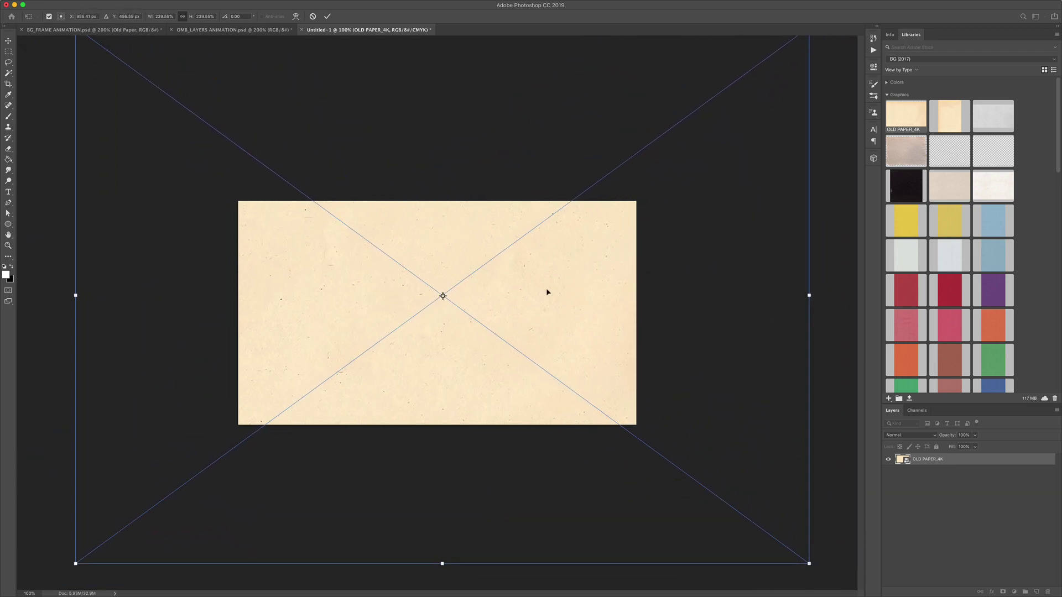
key("alt")
key("super+minus")
key("super+minus")
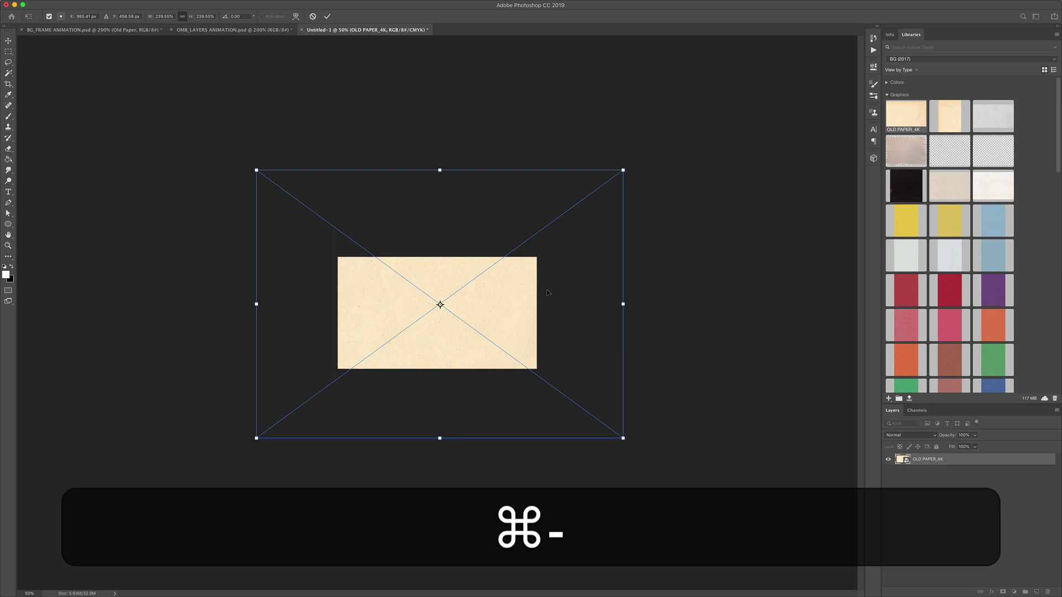
left_click_drag(515, 306, 516, 308)
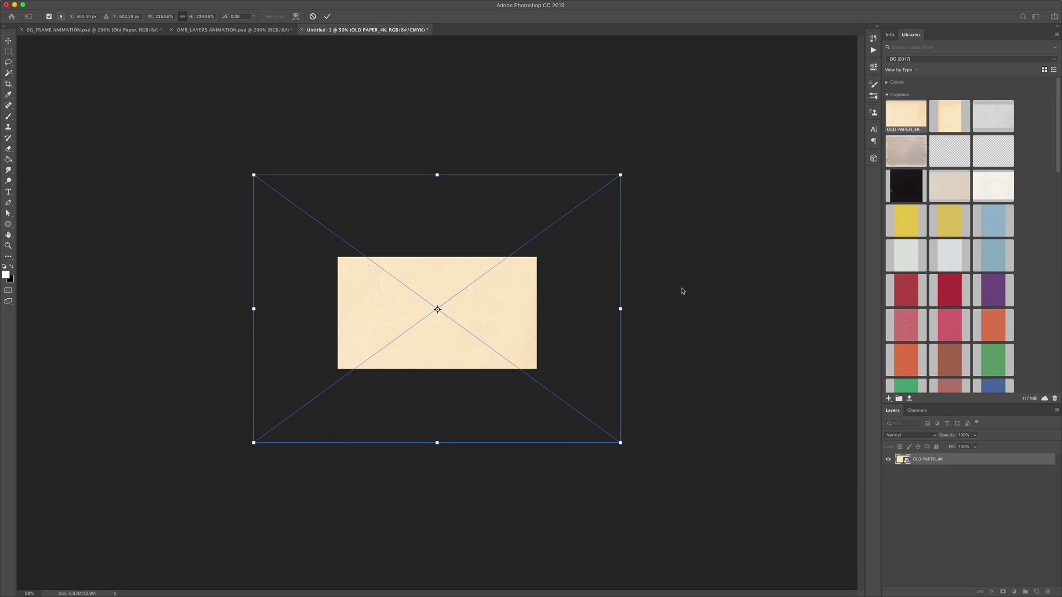
key("Return")
key("super+plus")
key("super+plus")
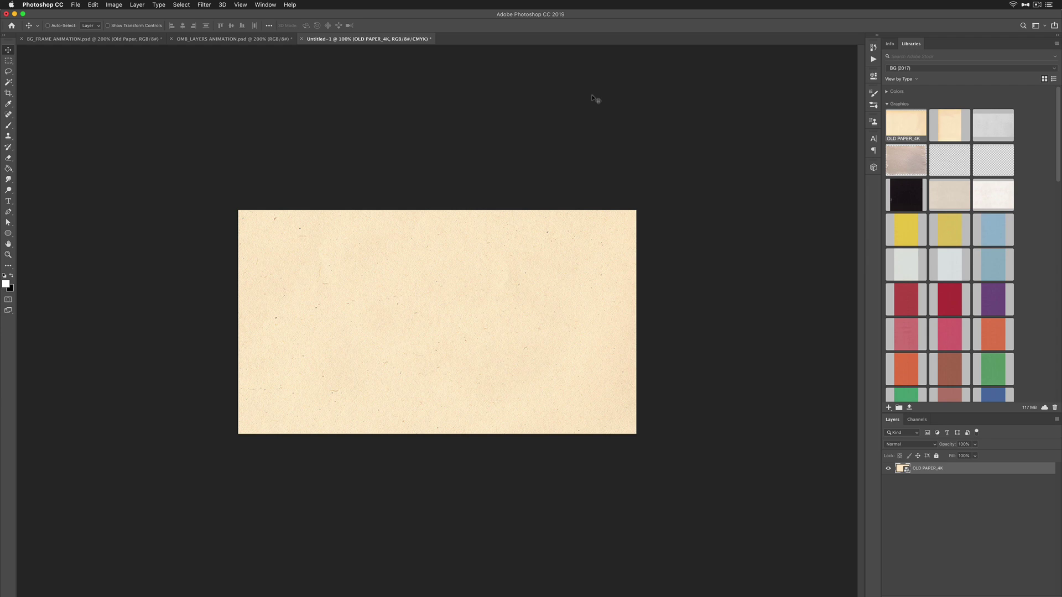
Show the Timeline panel and create a frame animation of the paper texture
left_click(272, 5)
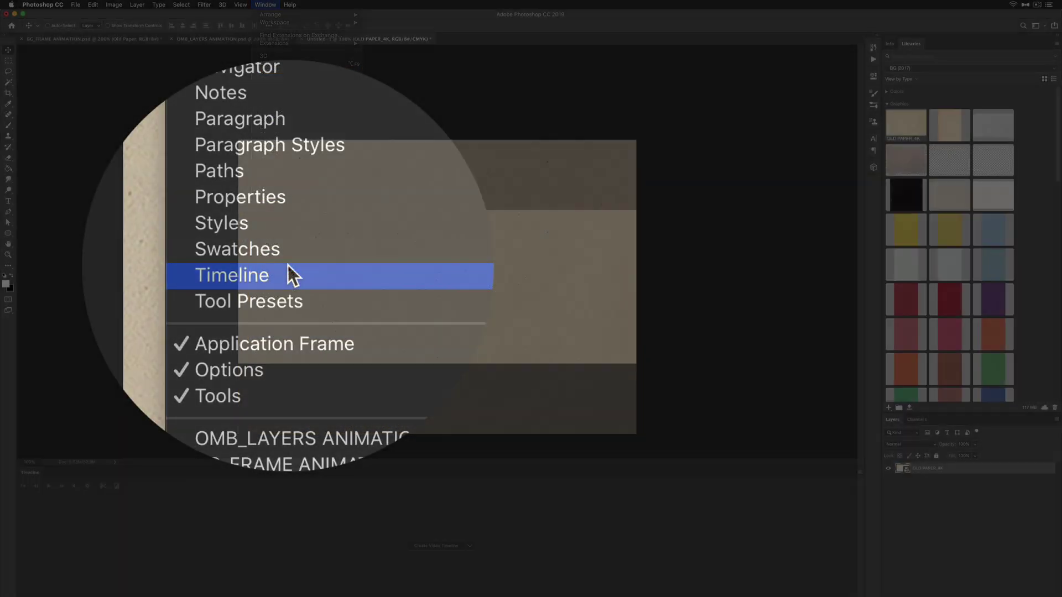
left_click(288, 265)
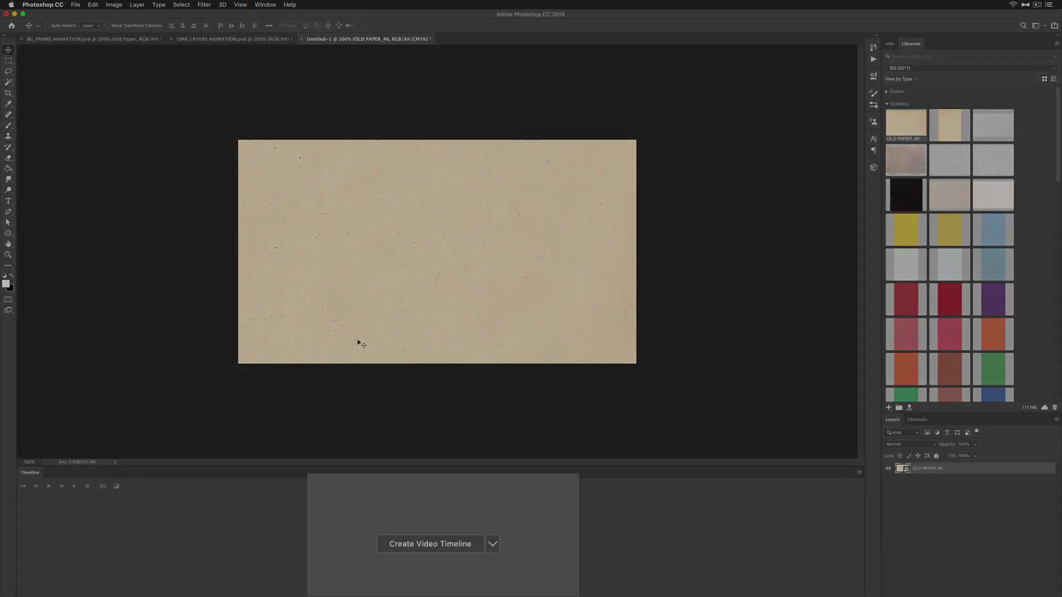
left_click(542, 490)
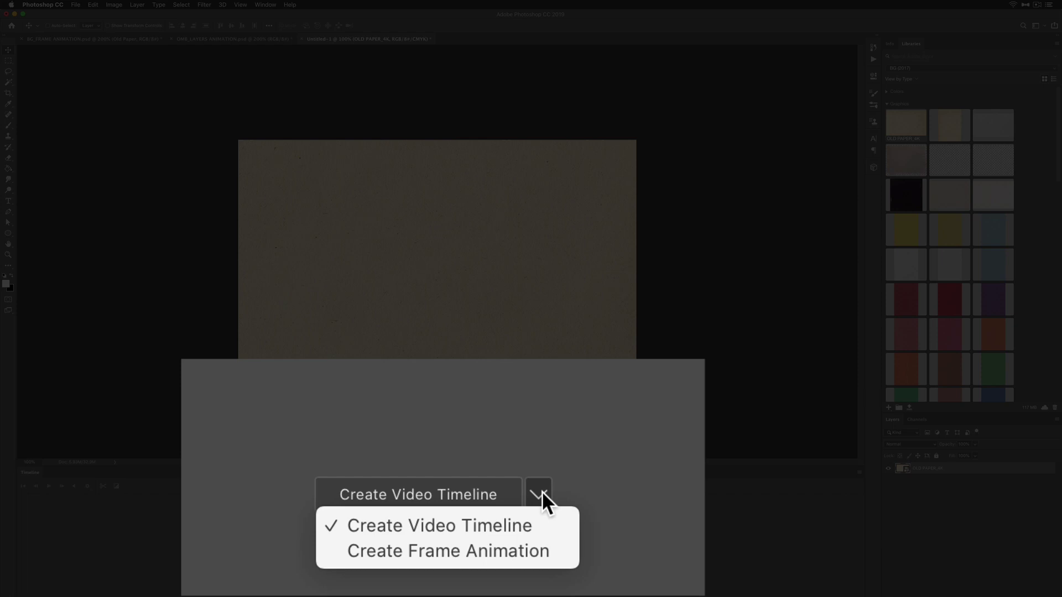
left_click(563, 556)
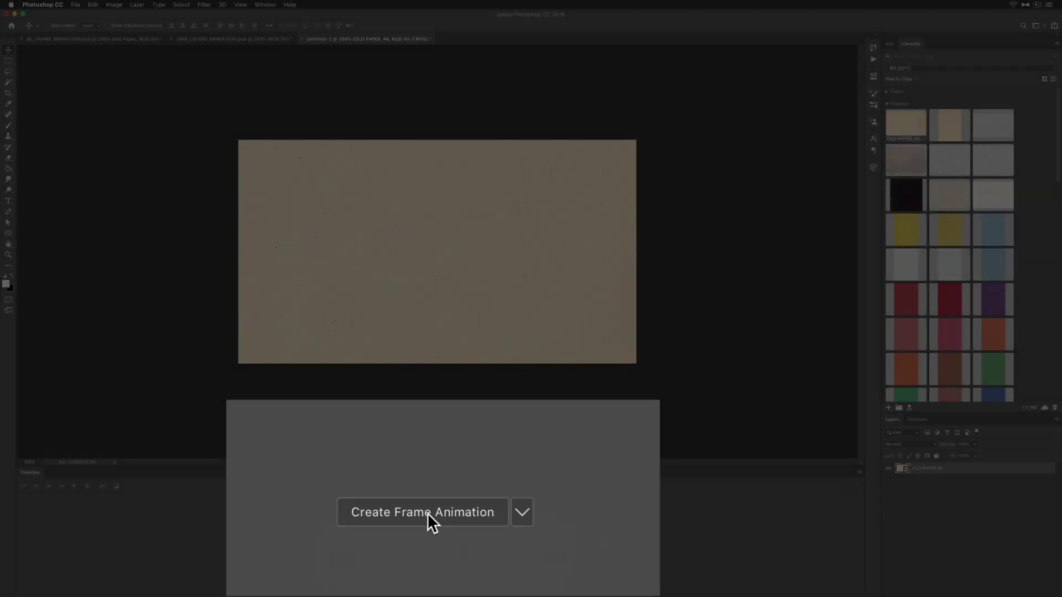
left_click(425, 497)
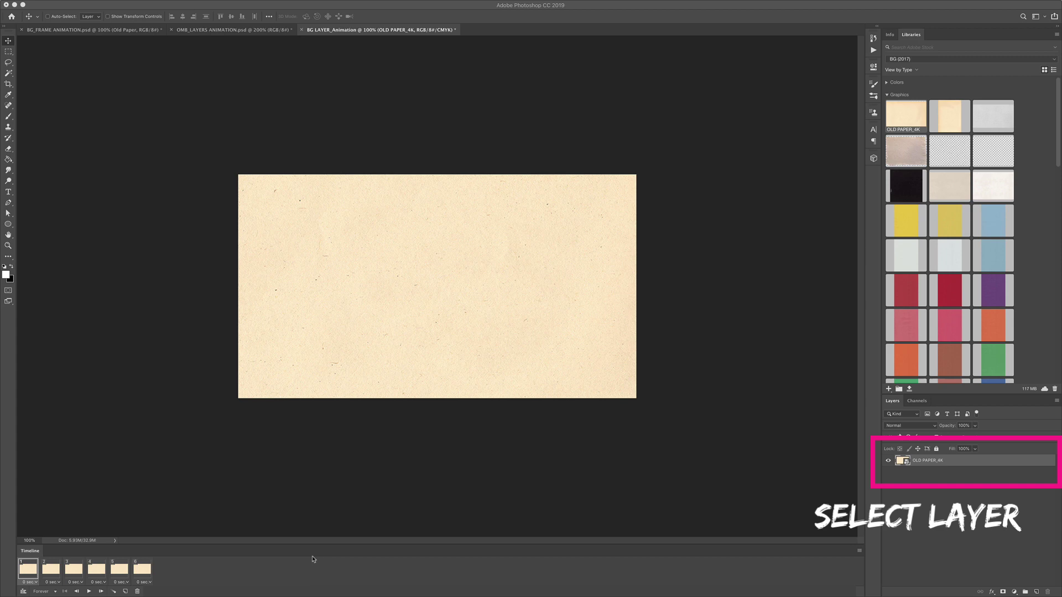
With the Move tool, shift the paper texture left in frame 2, leaving frame 1 unchanged
left_click(417, 355)
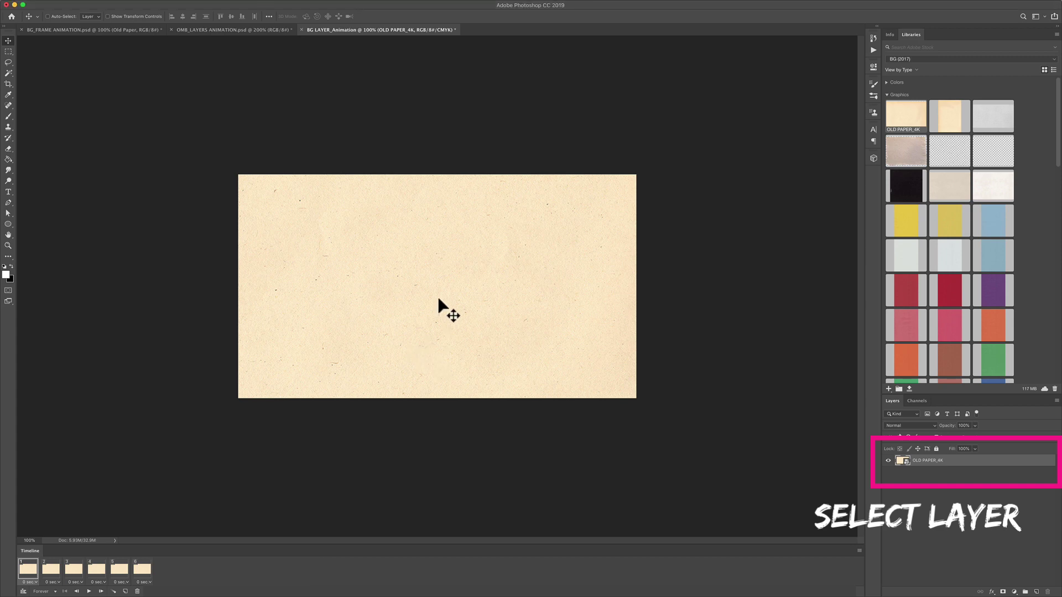
key("v")
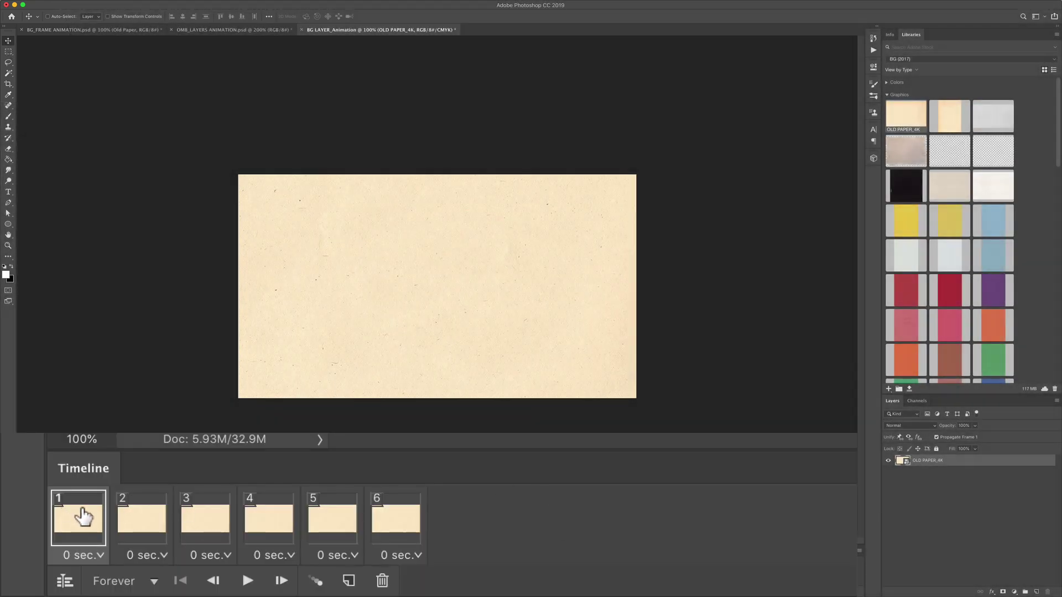
left_click(133, 525)
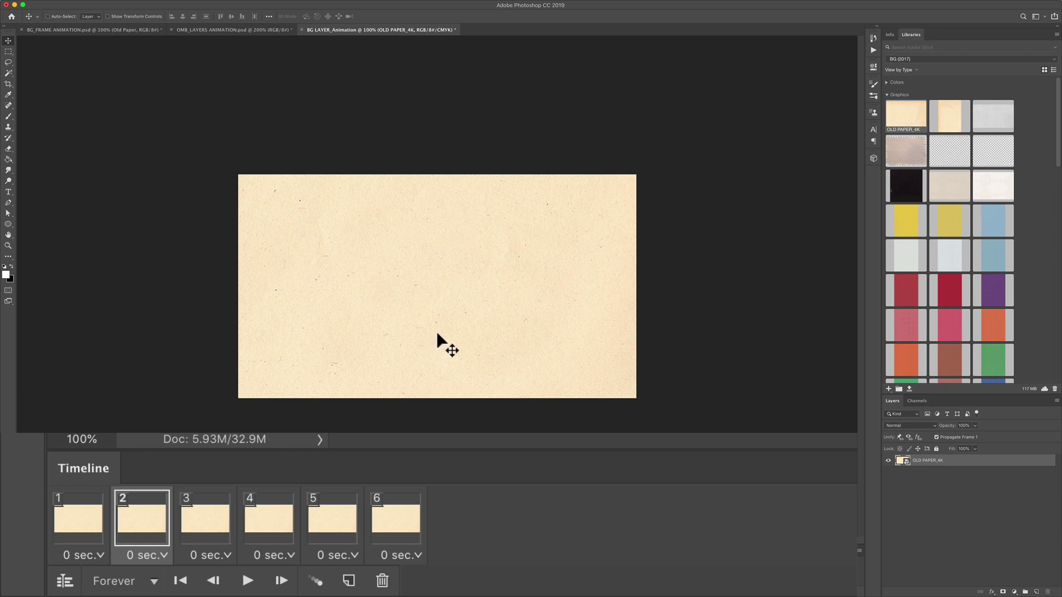
left_click_drag(443, 342, 303, 334)
key("shift+Left")
key("shift+Left")
key("shift+Left")
key("shift+Left")
key("shift+Left")
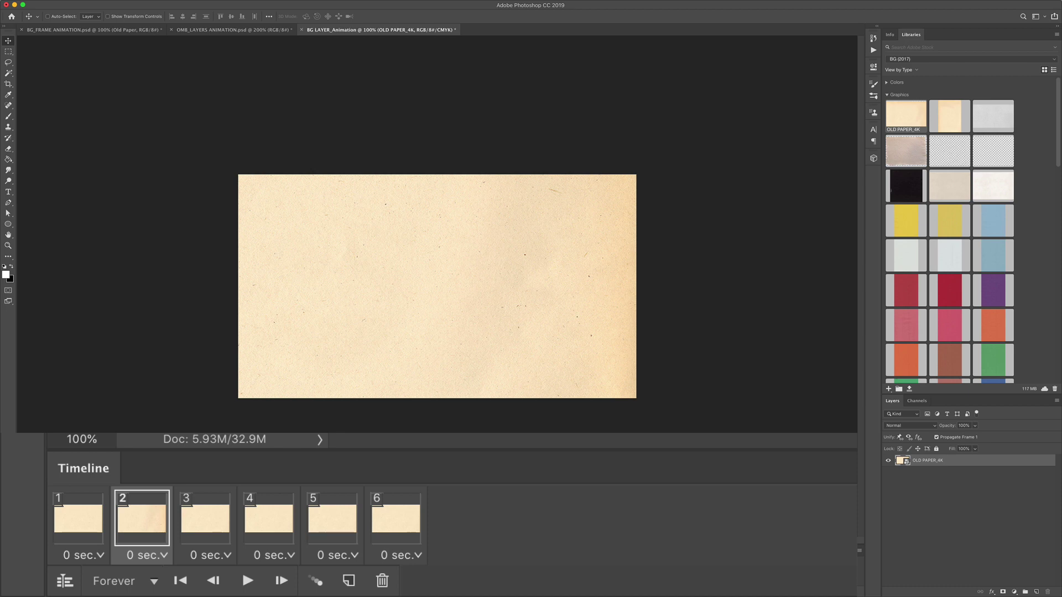
key("super+t")
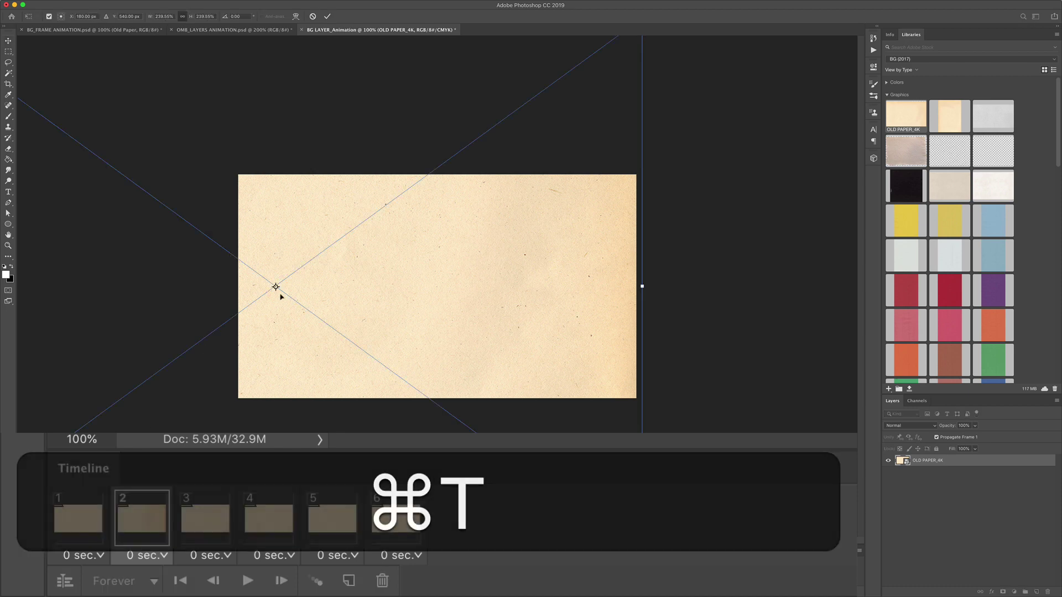
key("Escape")
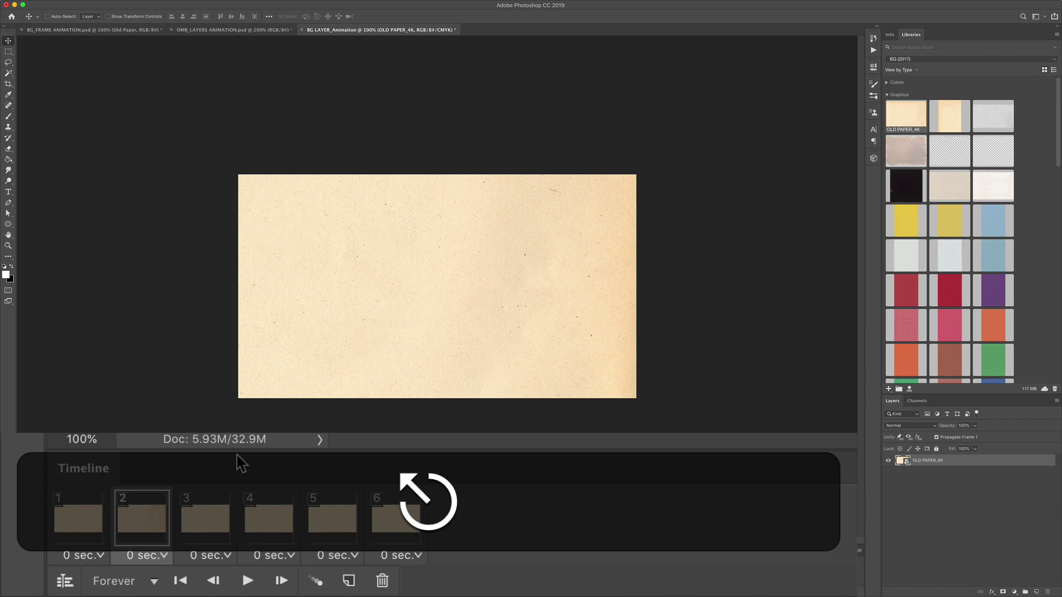
left_click(64, 526)
key("super+t")
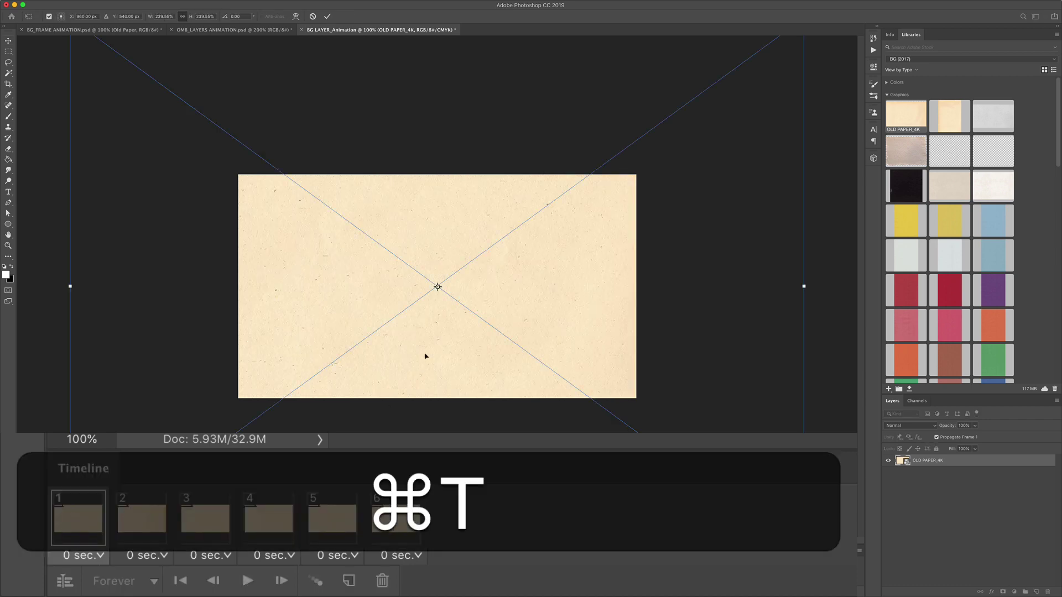
key("Return")
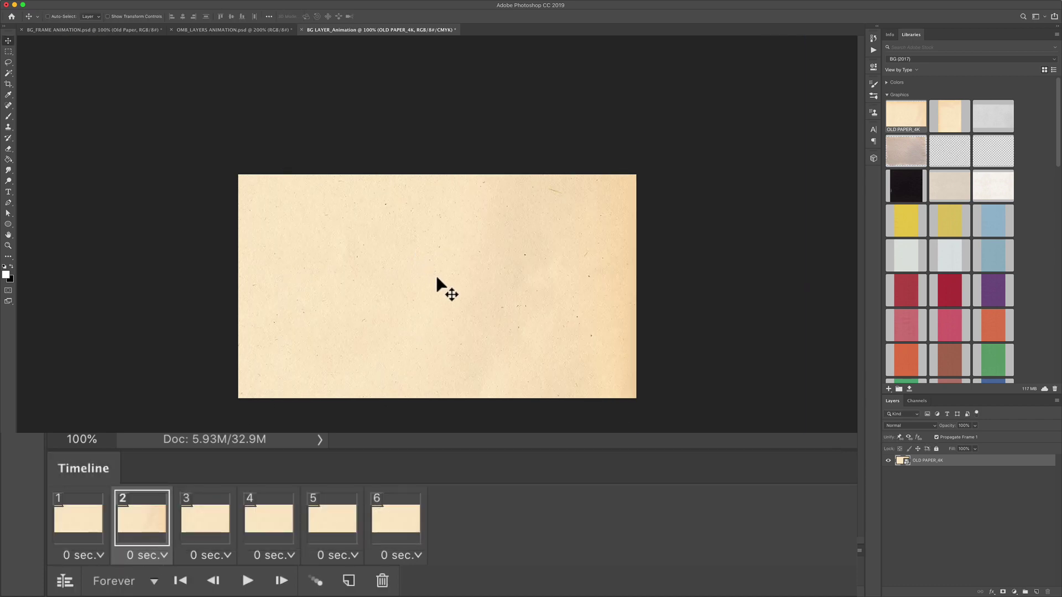
Offset the texture in frames 3, 4 and 6, then preview the loop
left_click(226, 518)
left_click_drag(343, 328, 443, 313)
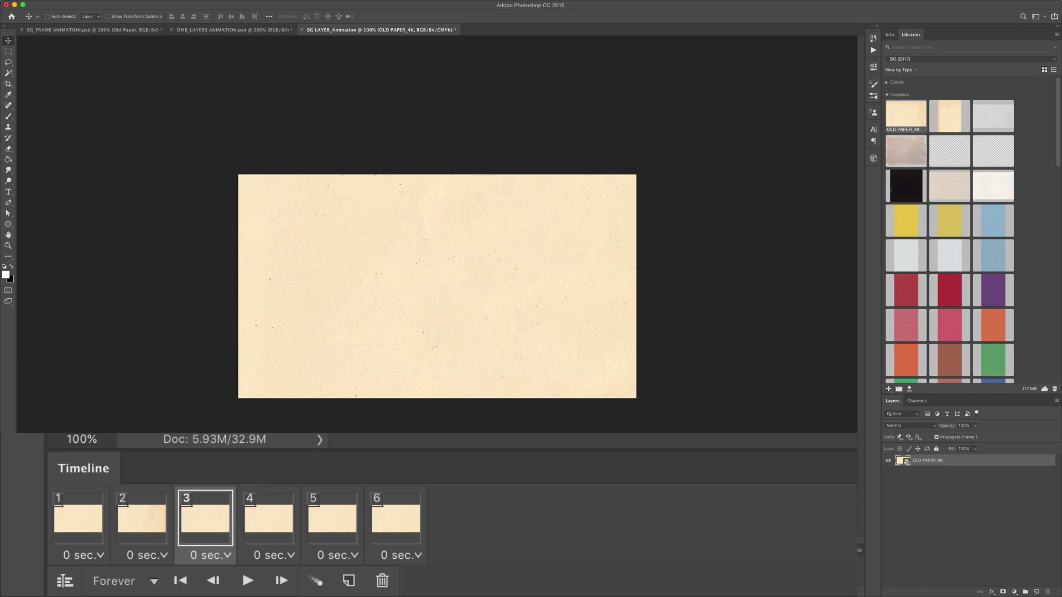
left_click(278, 526)
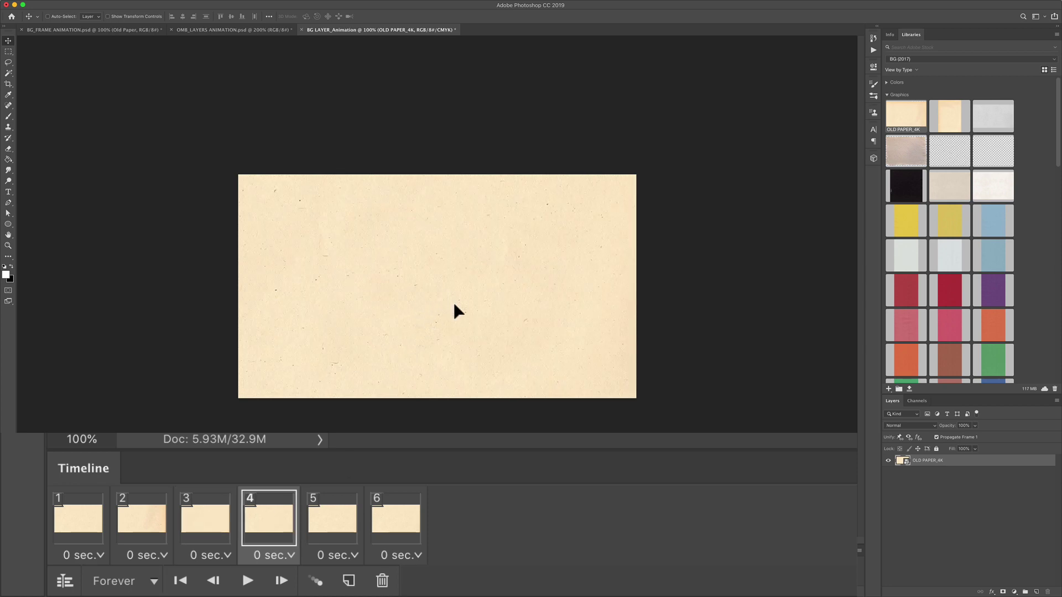
left_click_drag(465, 330, 409, 391)
left_click(312, 517)
left_click(382, 532)
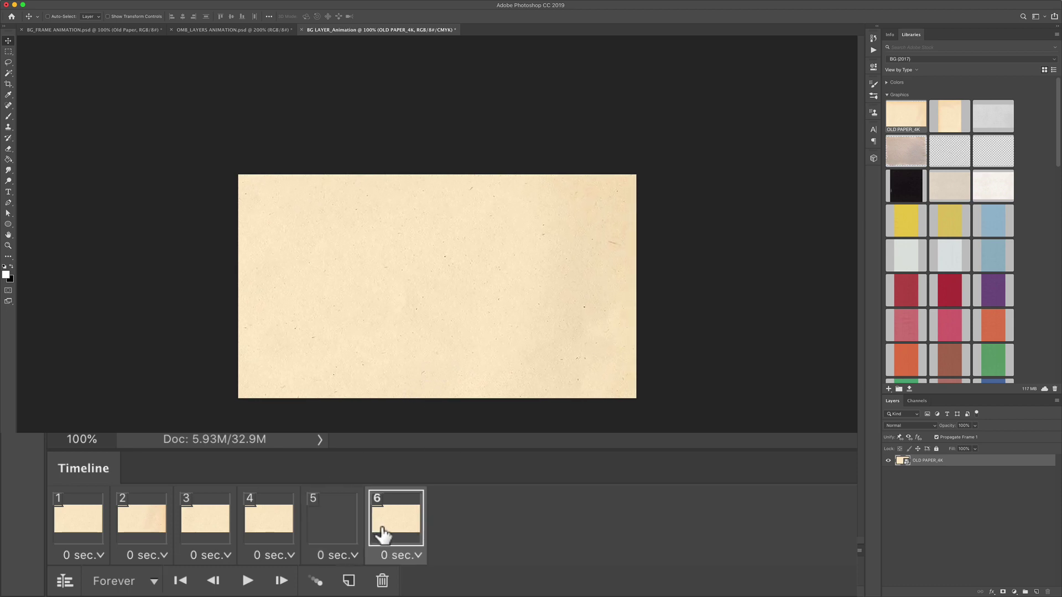
left_click_drag(564, 348, 466, 344)
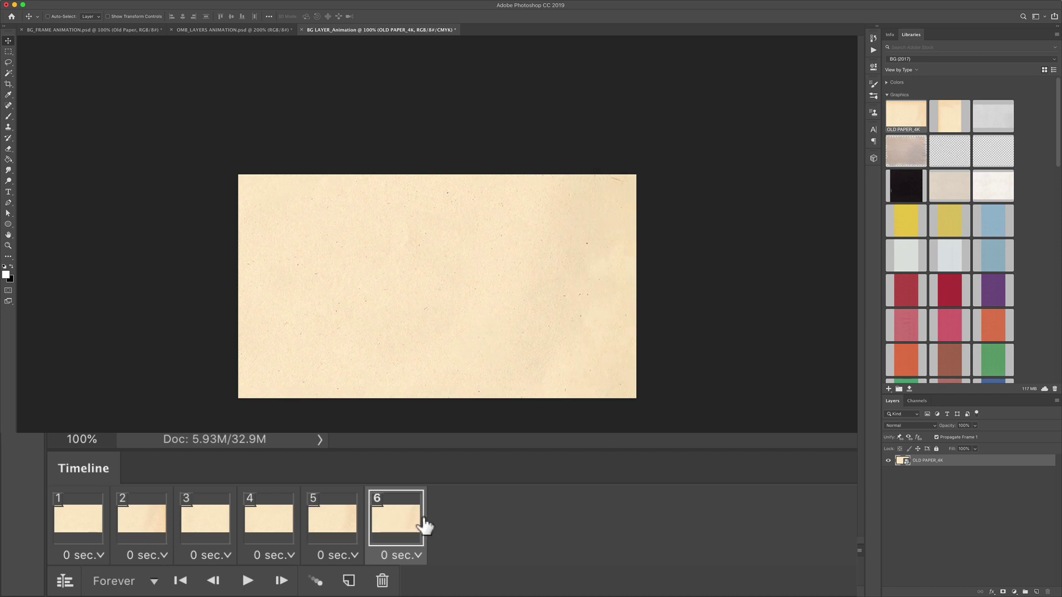
left_click(246, 581)
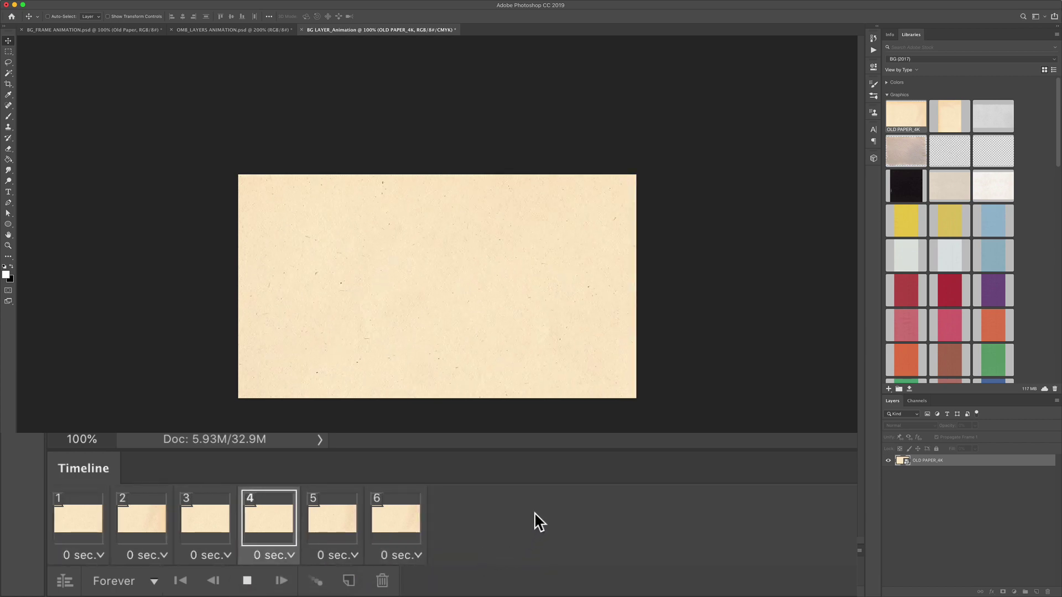
key("space")
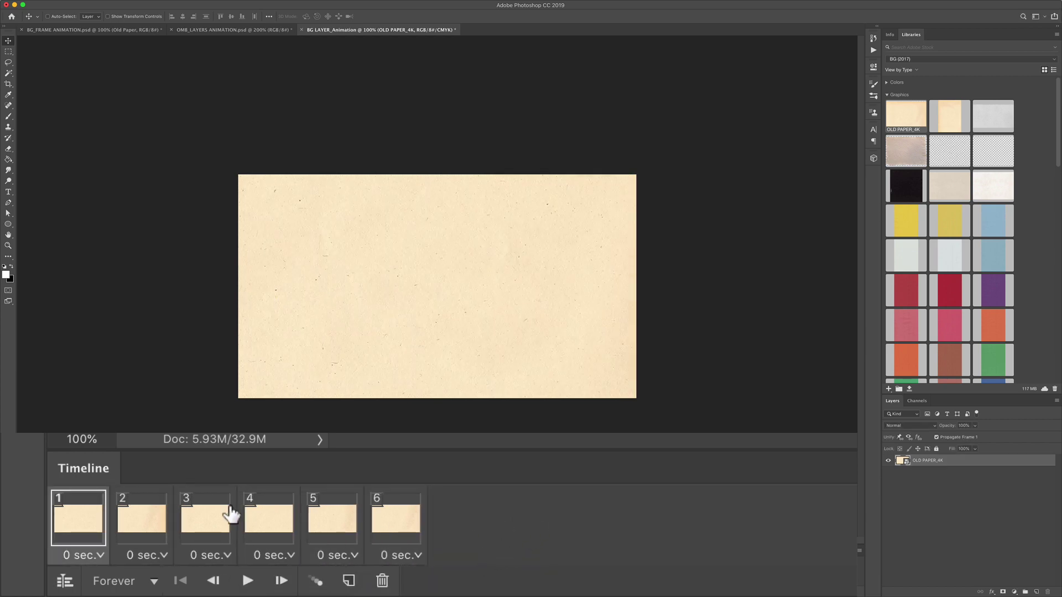
Select all six frames and give them a 0.5-second delay
left_click(387, 520, "shift")
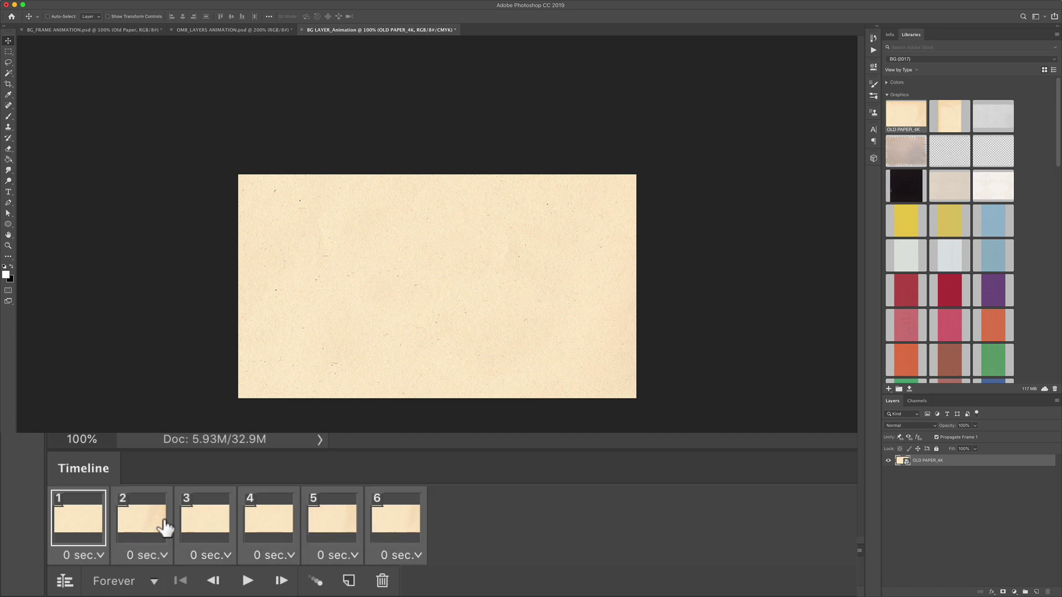
left_click(418, 555)
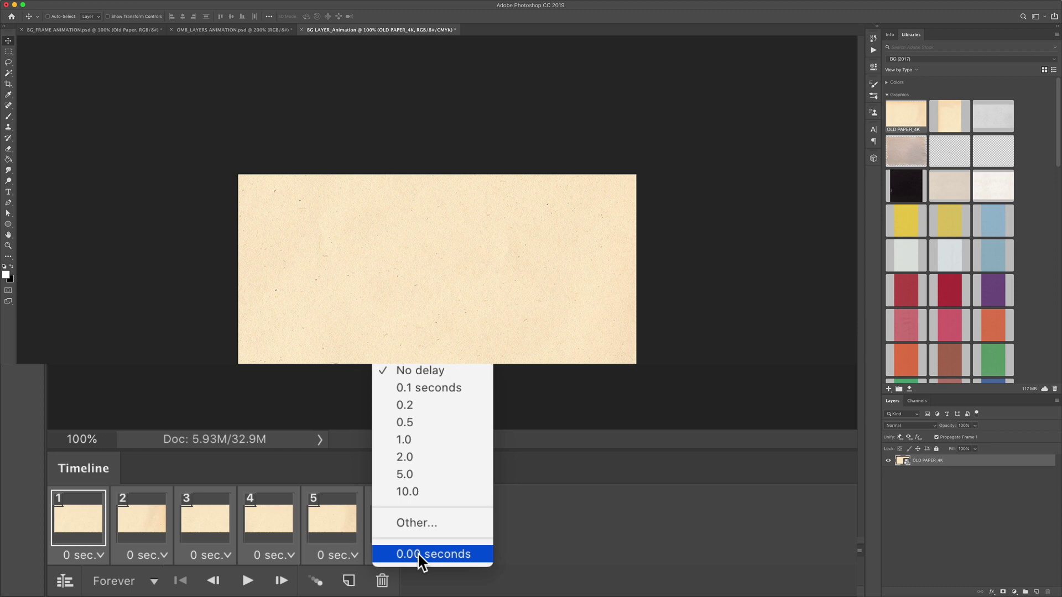
left_click(417, 552)
left_click(398, 532)
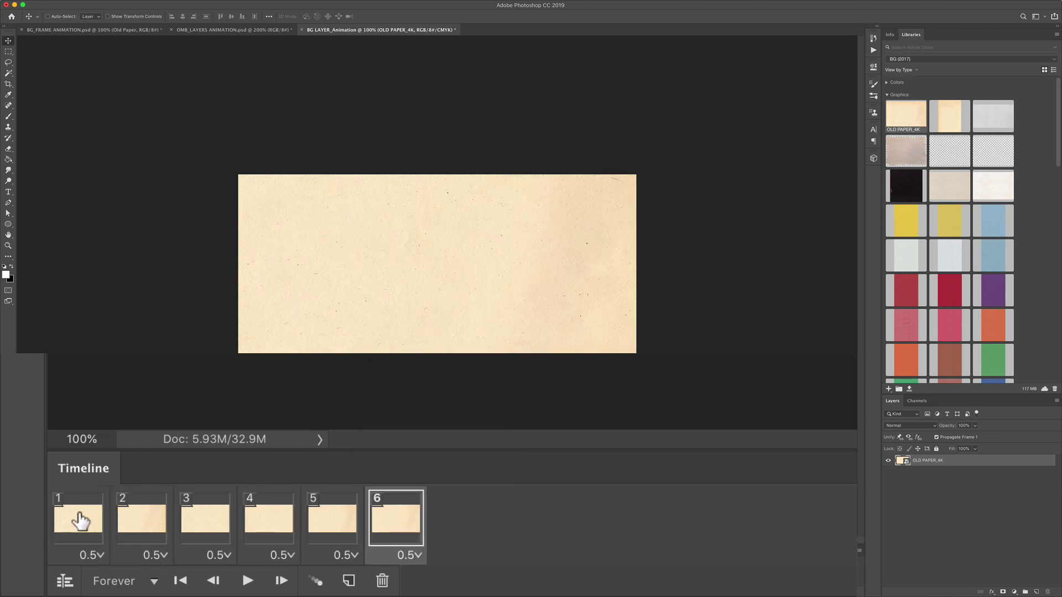
Change all frames to a custom 0.4-second delay and replay the animation
left_click(80, 521, "shift")
left_click(412, 555)
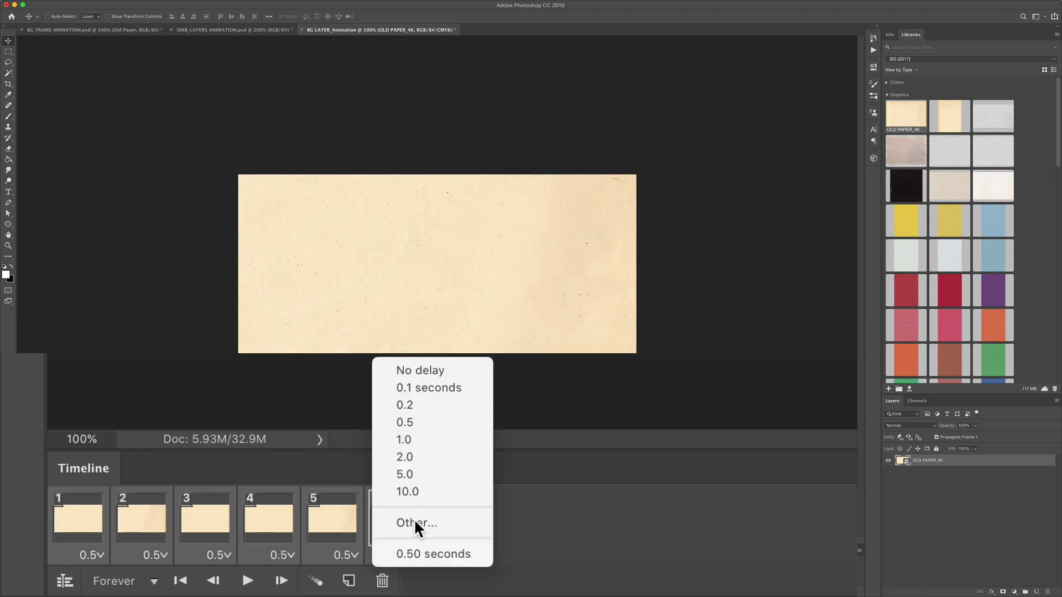
left_click(423, 522)
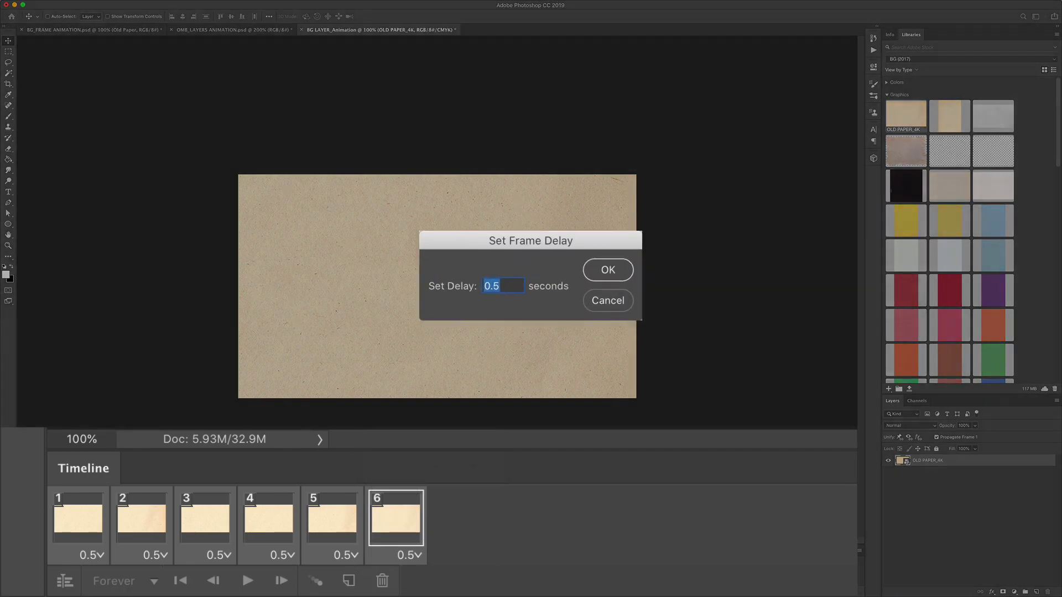
type(".4")
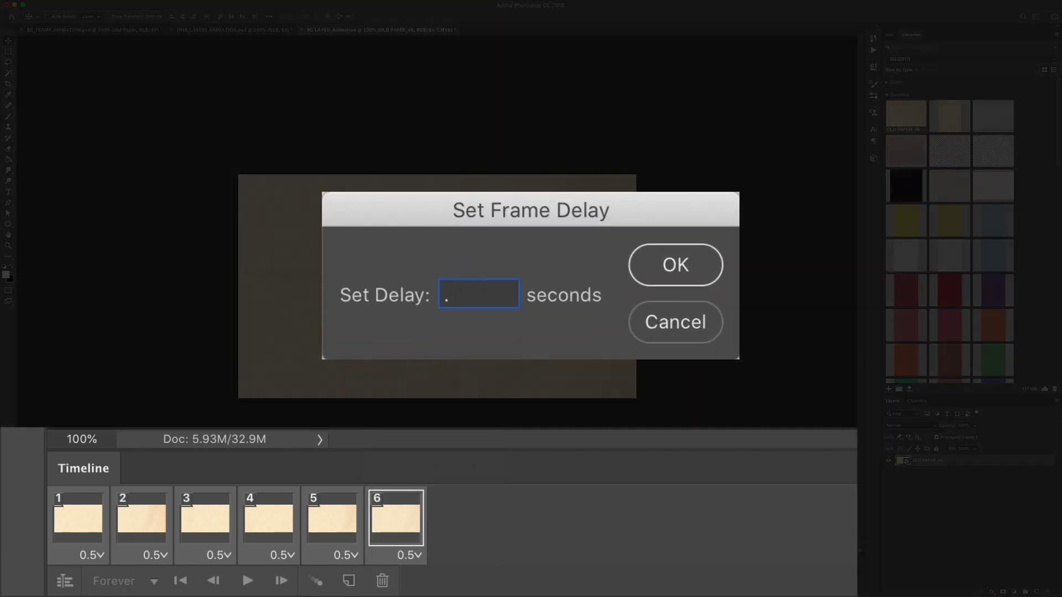
left_click(672, 275)
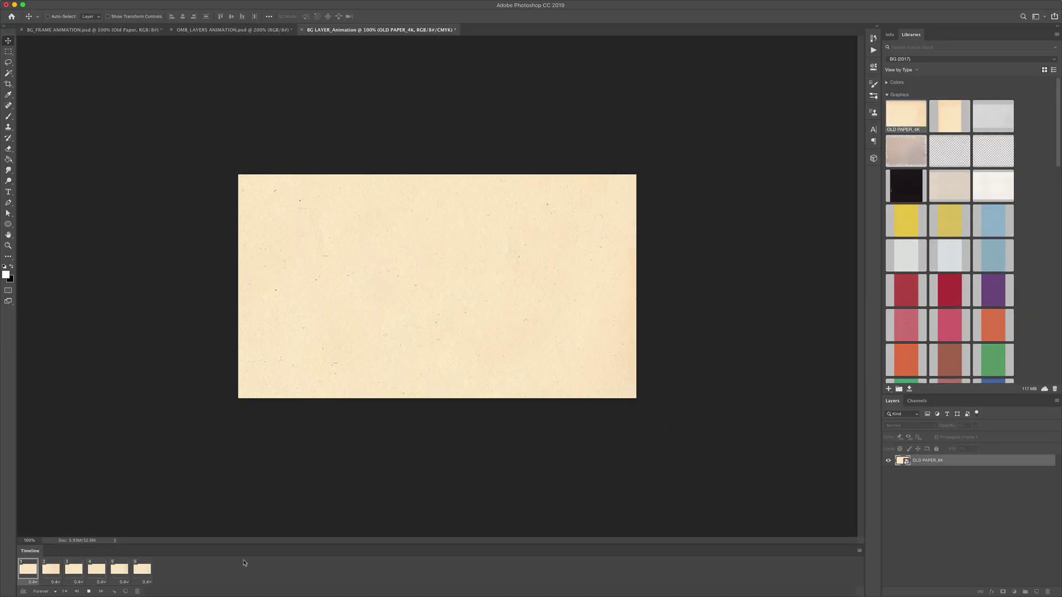
key("space")
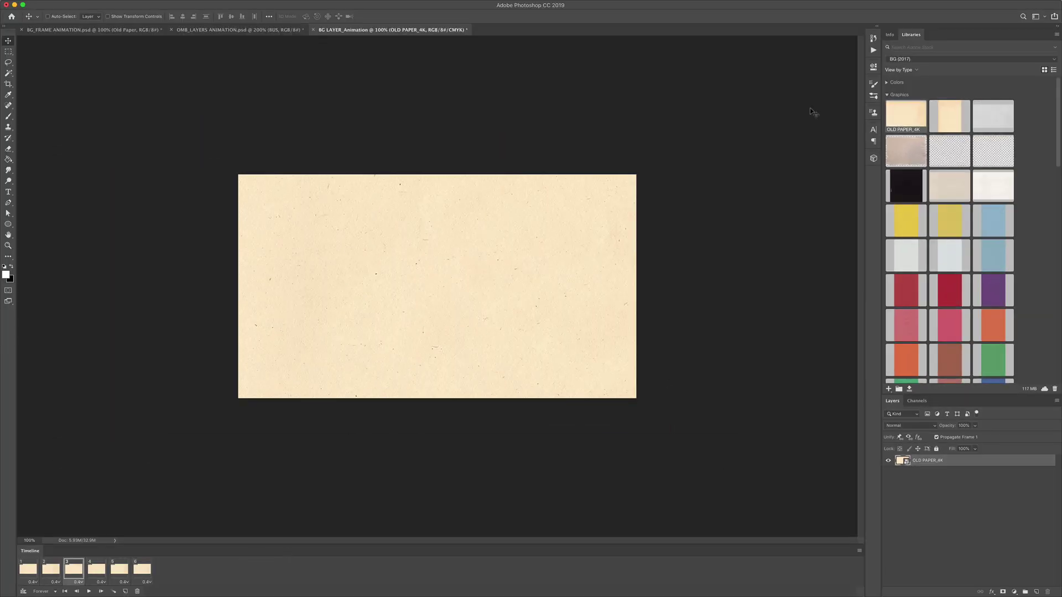
key("space")
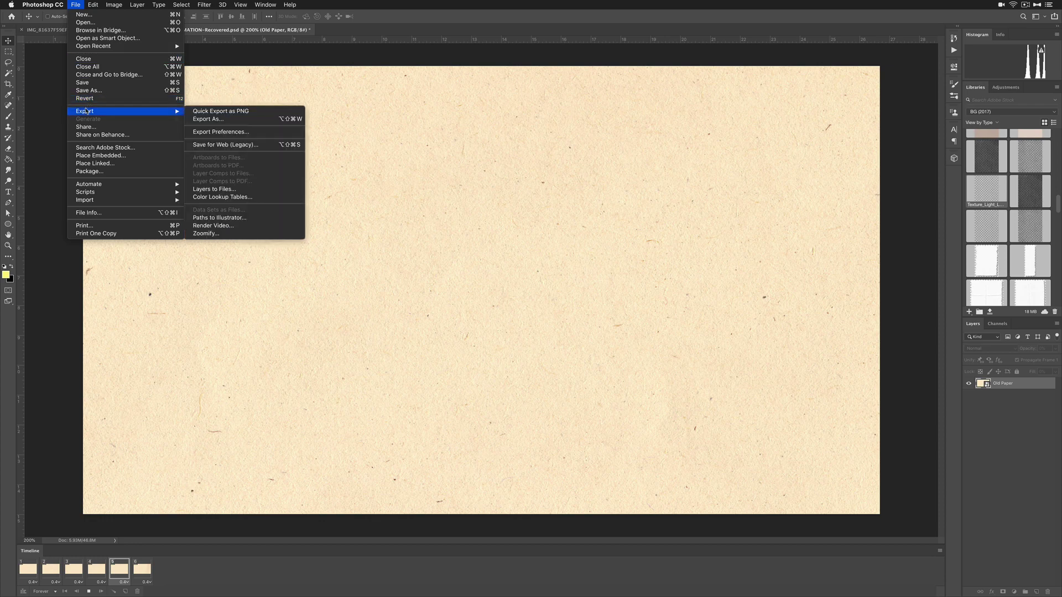
Open the Render Video dialog for H.264 output of the animation
left_click(206, 227)
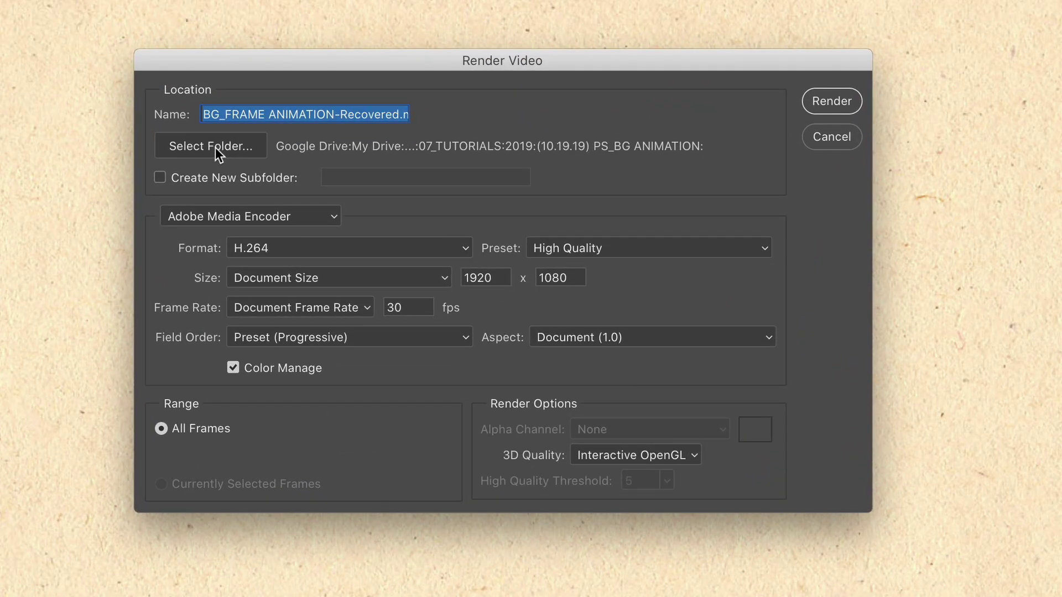